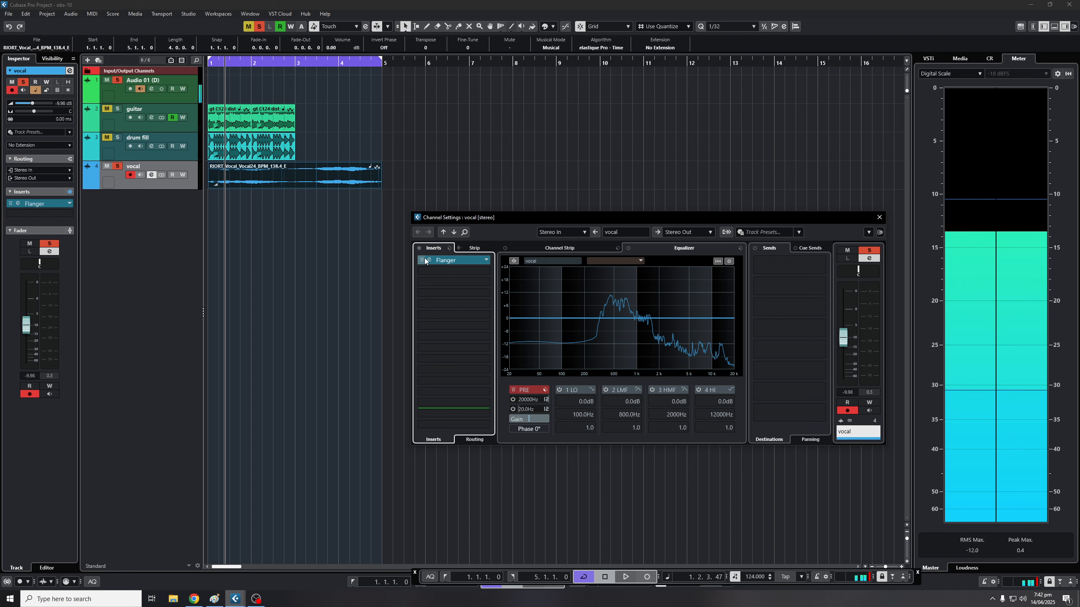
Open the vocal track's Flanger and set Spatial to 34%, Mix to 34% and Hi Filter to 6.74 kHz
click(430, 262)
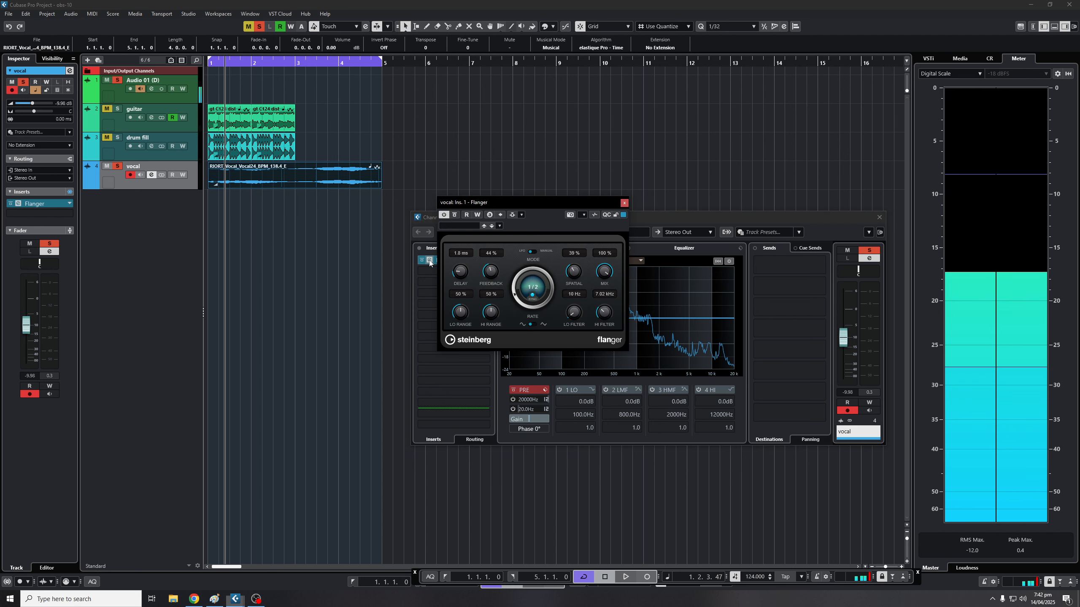
drag(548, 204, 538, 221)
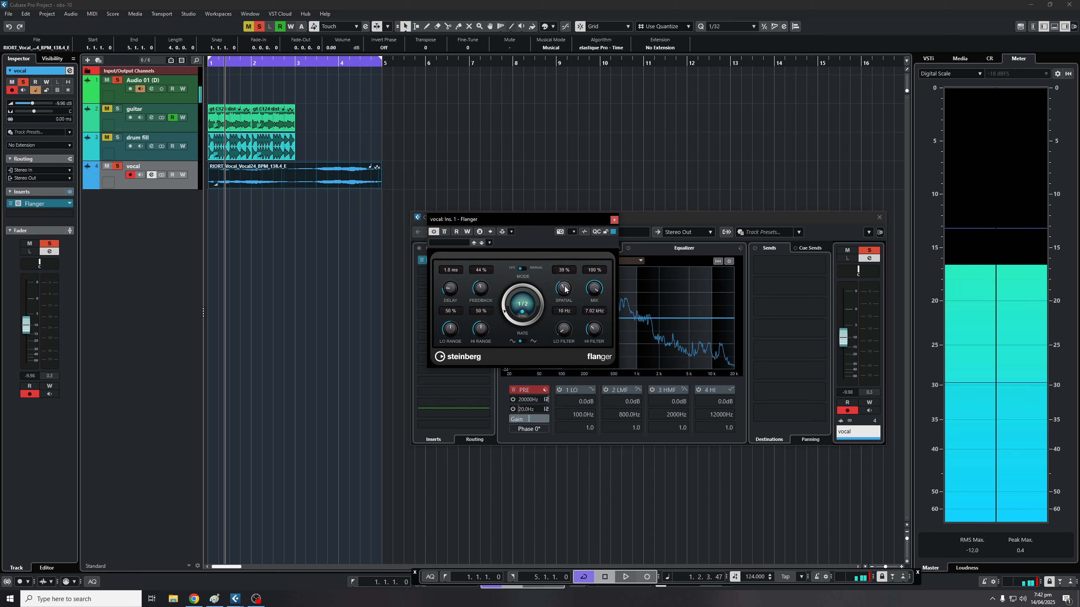
drag(565, 277, 563, 295)
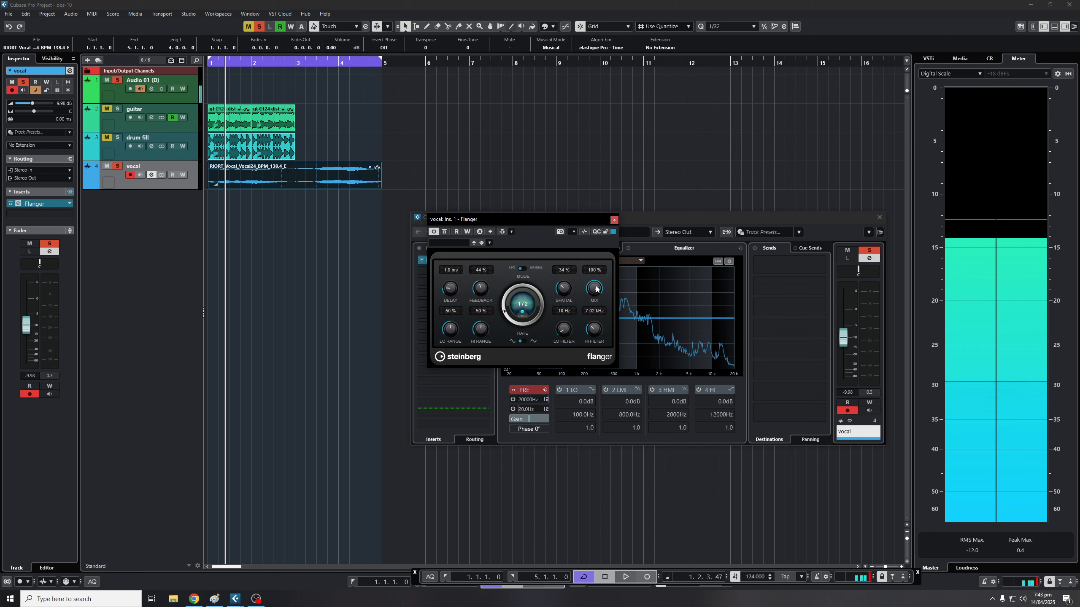
drag(601, 292, 599, 270)
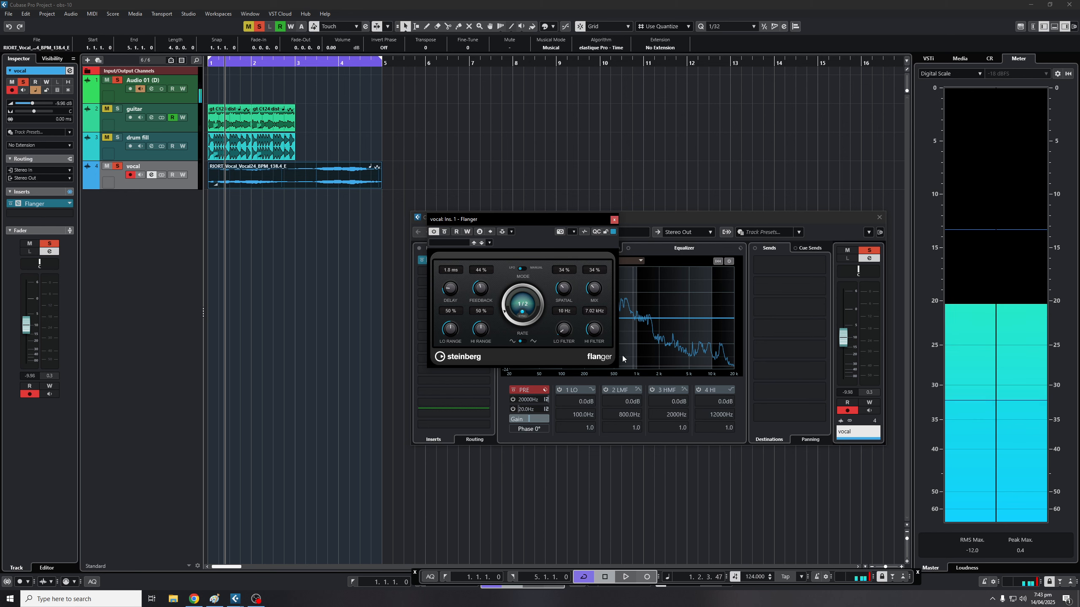
drag(571, 331, 597, 334)
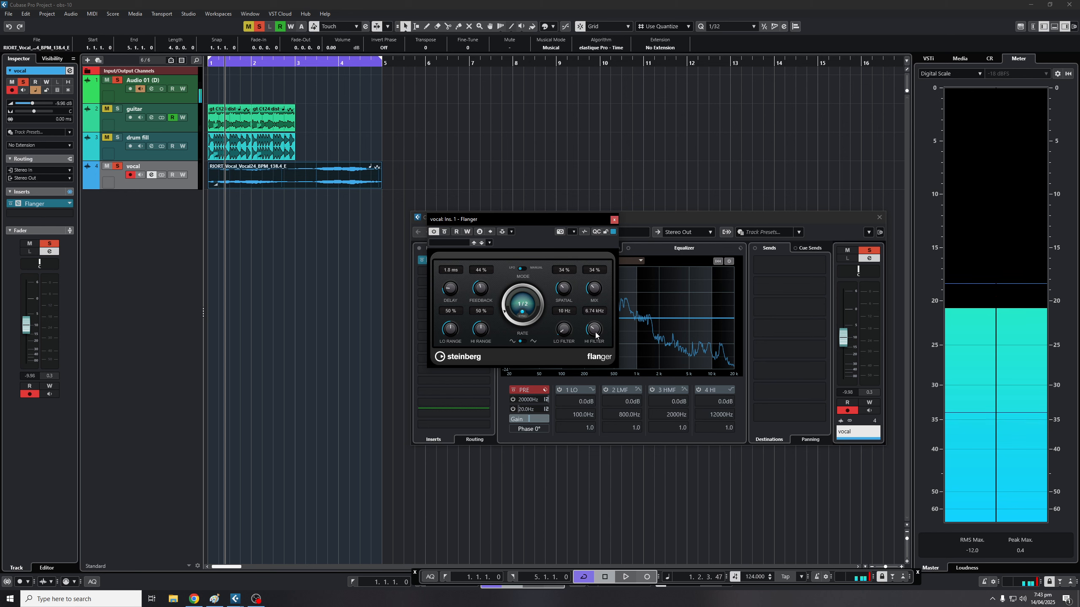
Try the flanger's rate without tempo sync, re-enable sync and set the rate to 1/1
click(523, 312)
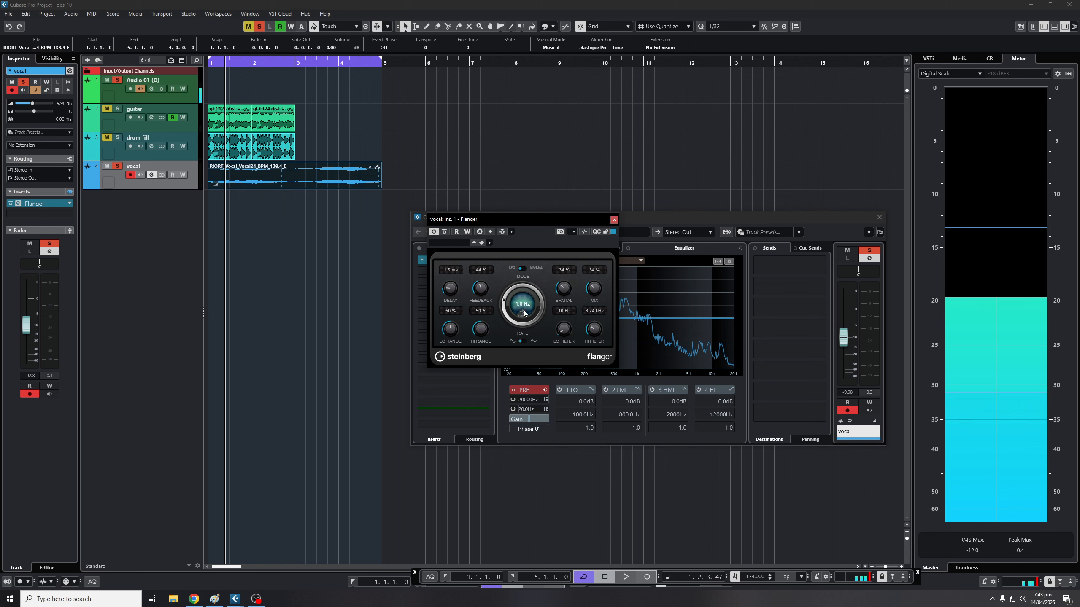
drag(510, 288, 510, 309)
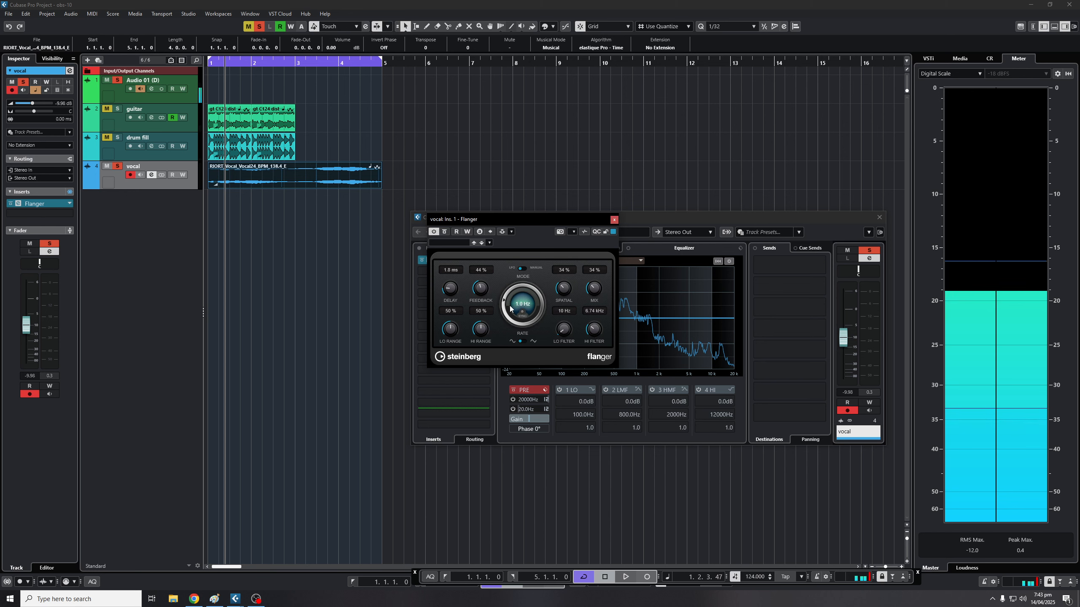
click(523, 313)
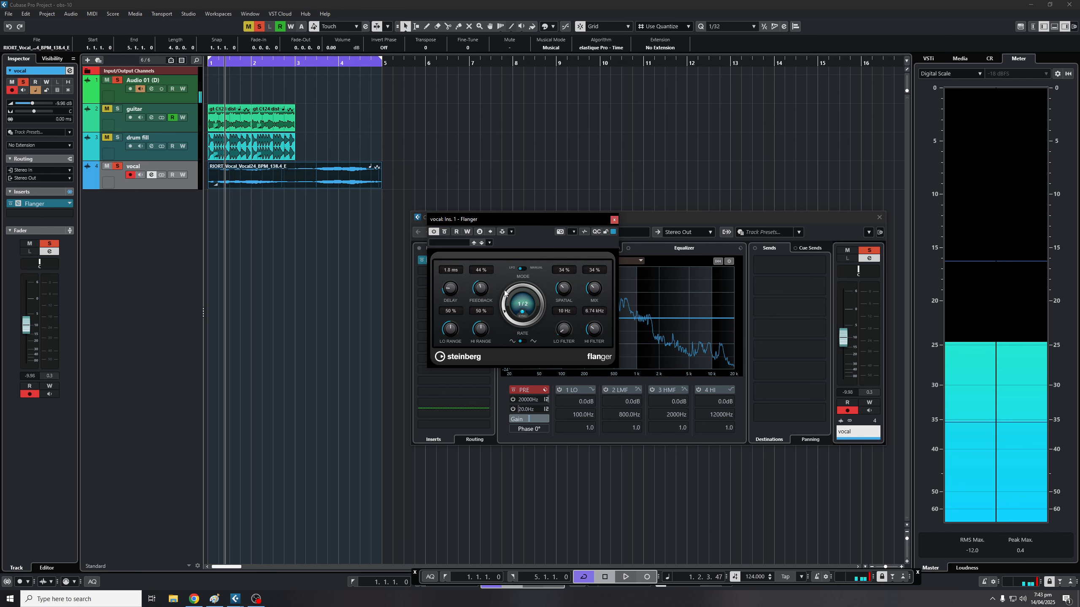
drag(506, 314, 507, 302)
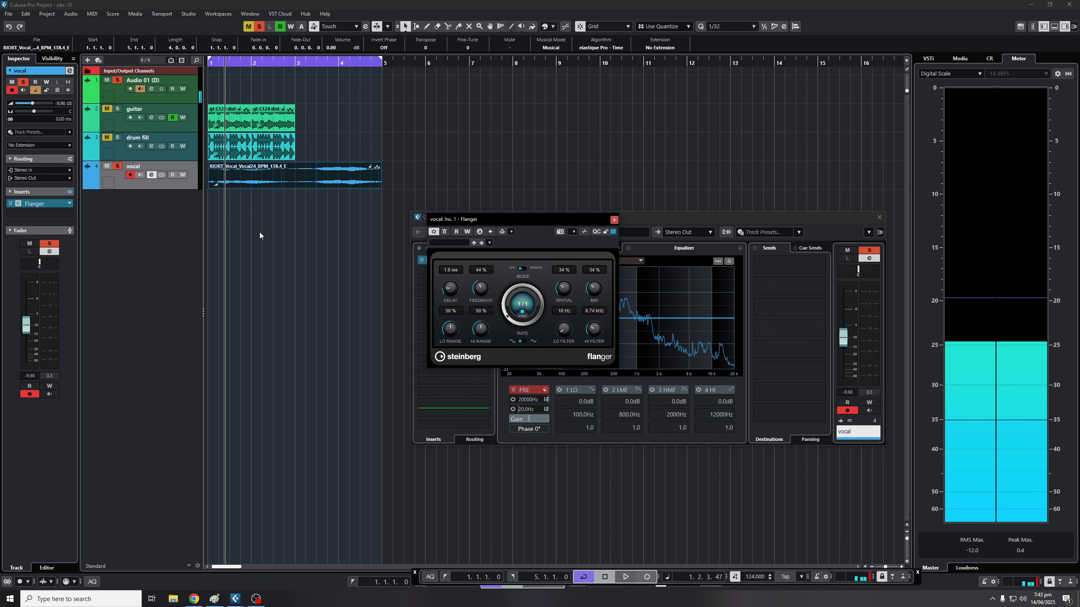
Play the vocal and adjust the flanger to a 1/4 rate, 52% feedback and 16% mix
key(space)
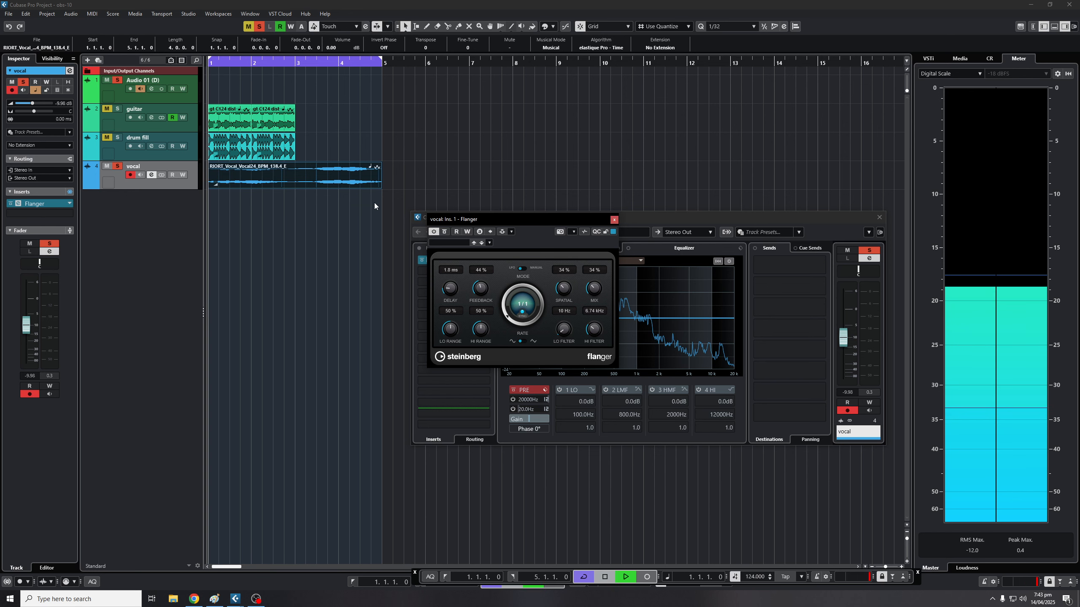
mouse_move(517, 319)
mouse_down()
mouse_move(479, 285)
mouse_move(504, 307)
mouse_up()
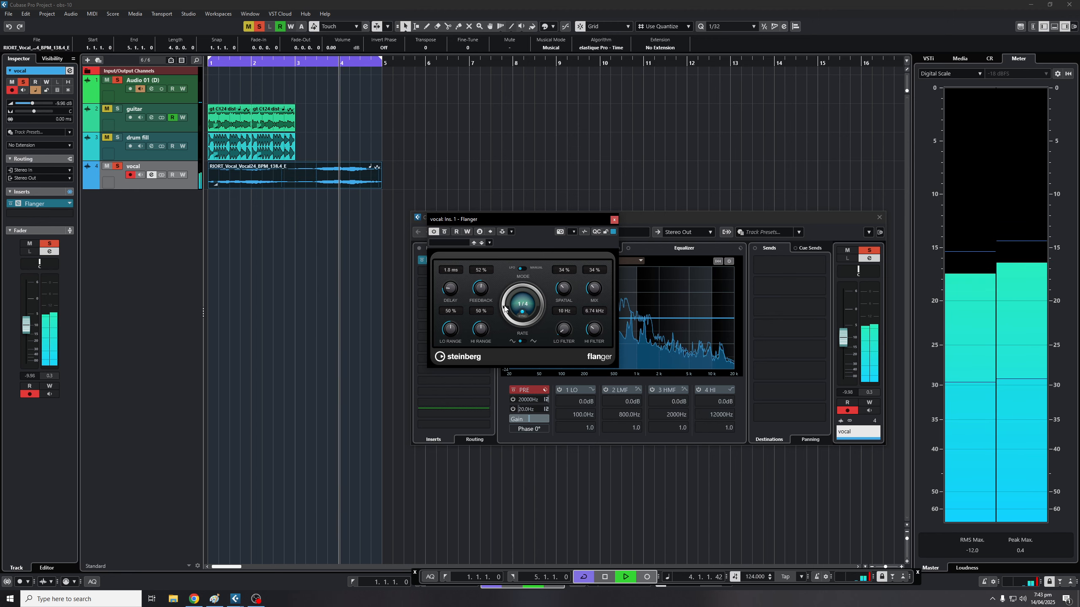
drag(589, 291, 591, 297)
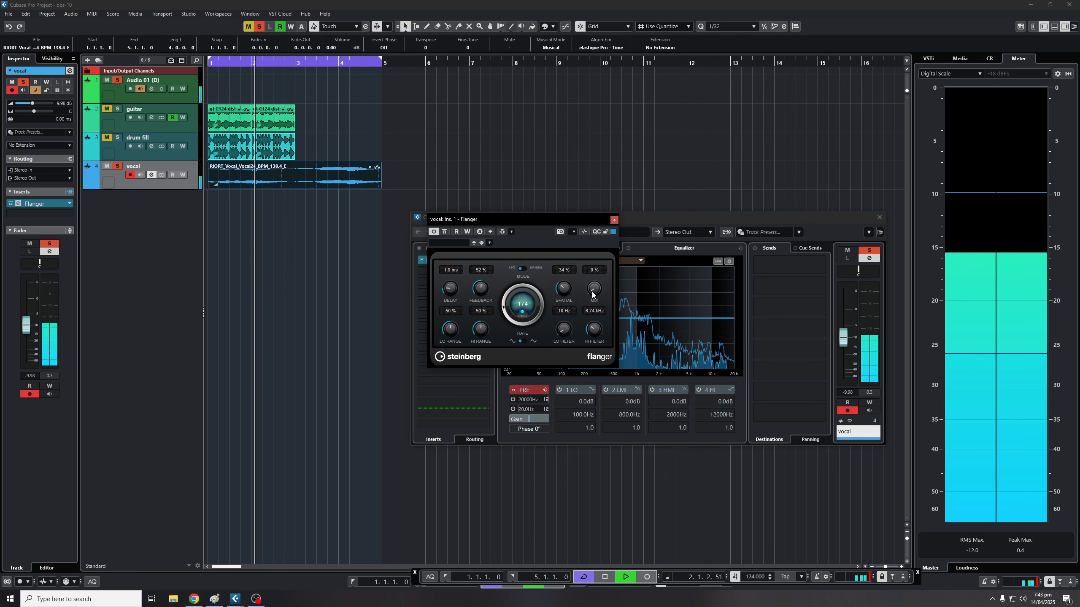
drag(593, 293, 543, 277)
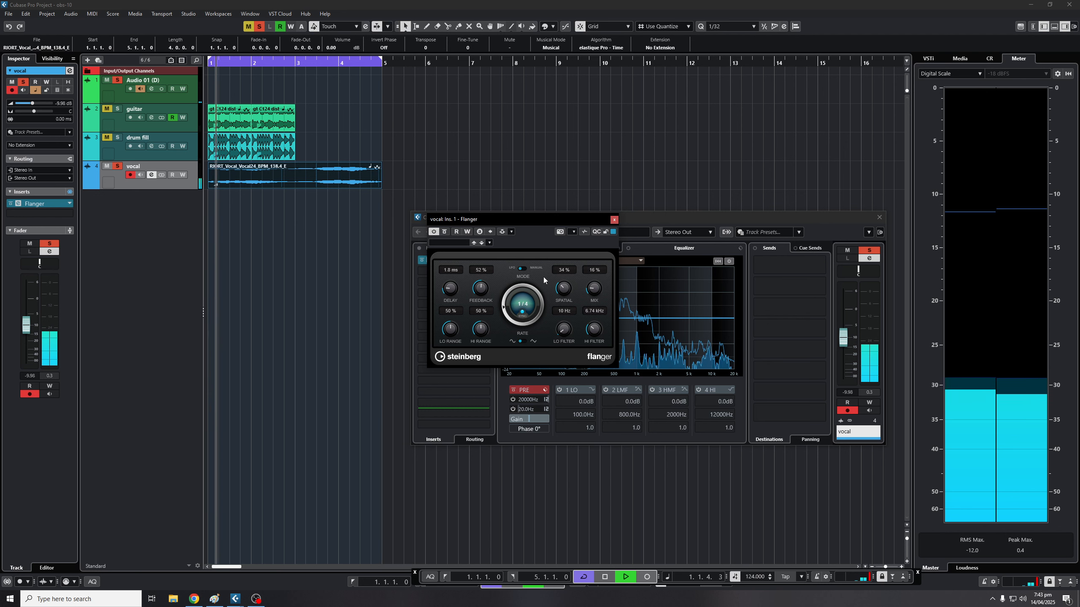
Set the flanger's Feedback to 29%, Delay to 10.0 ms and Spatial to 42%, auditioning the vocal
mouse_move(482, 295)
mouse_down()
mouse_move(490, 256)
mouse_move(481, 314)
mouse_up()
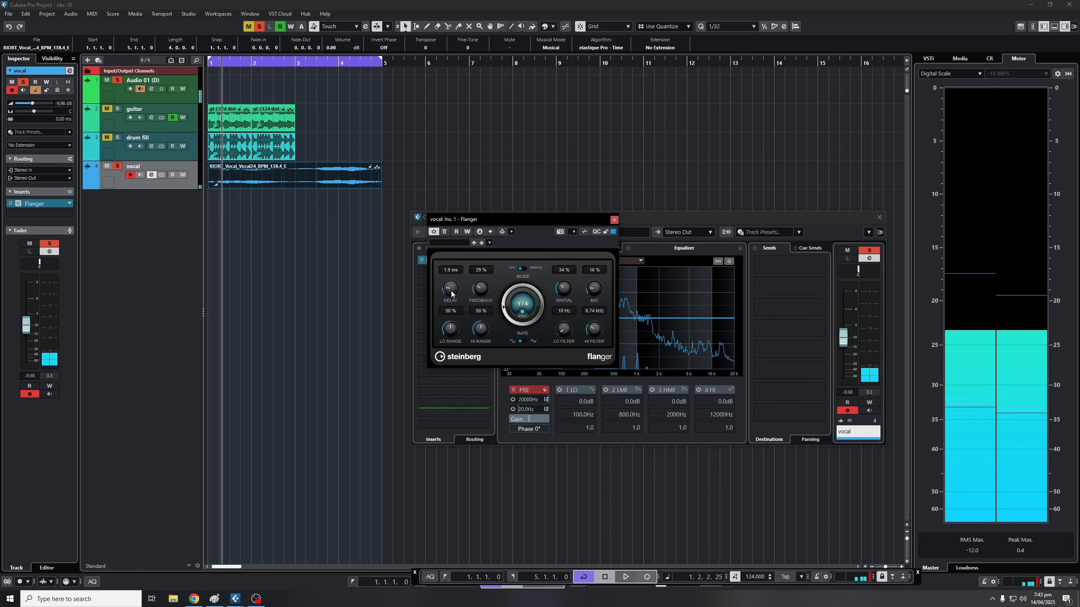
drag(452, 294, 452, 229)
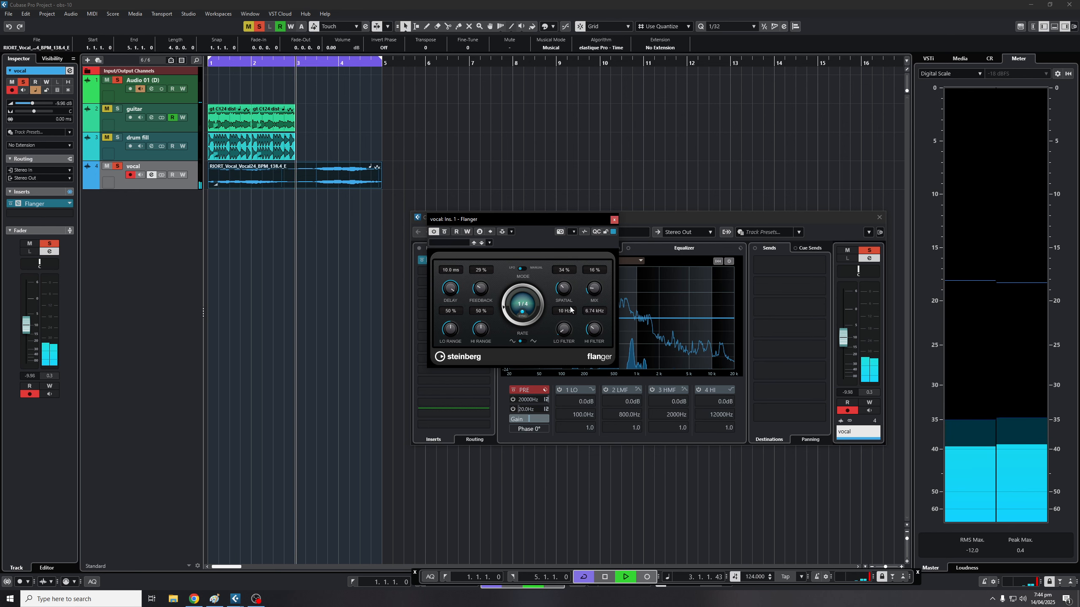
drag(566, 291, 566, 285)
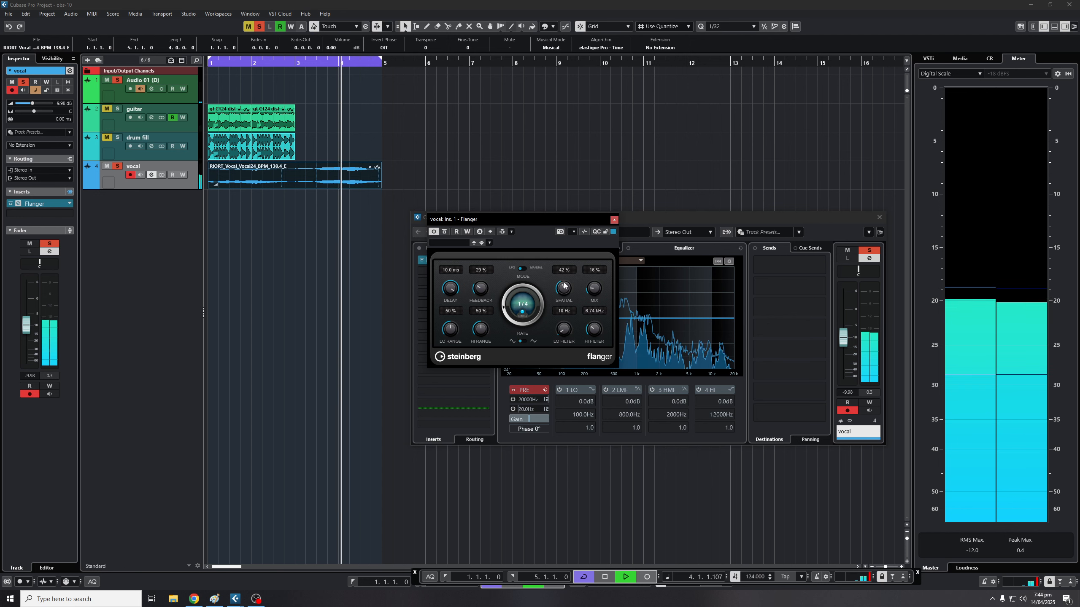
key(space)
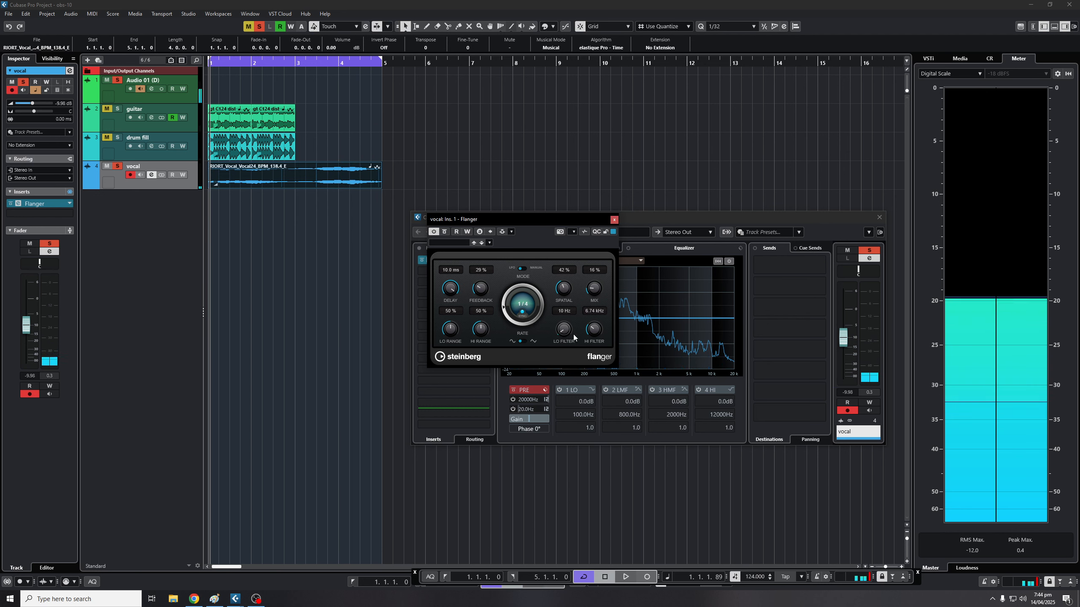
Audition the flanger's filters at 1000 Hz low and 20.00 kHz high, lowering them to minimum and 1.20 kHz respectively
drag(563, 337, 568, 251)
key(space)
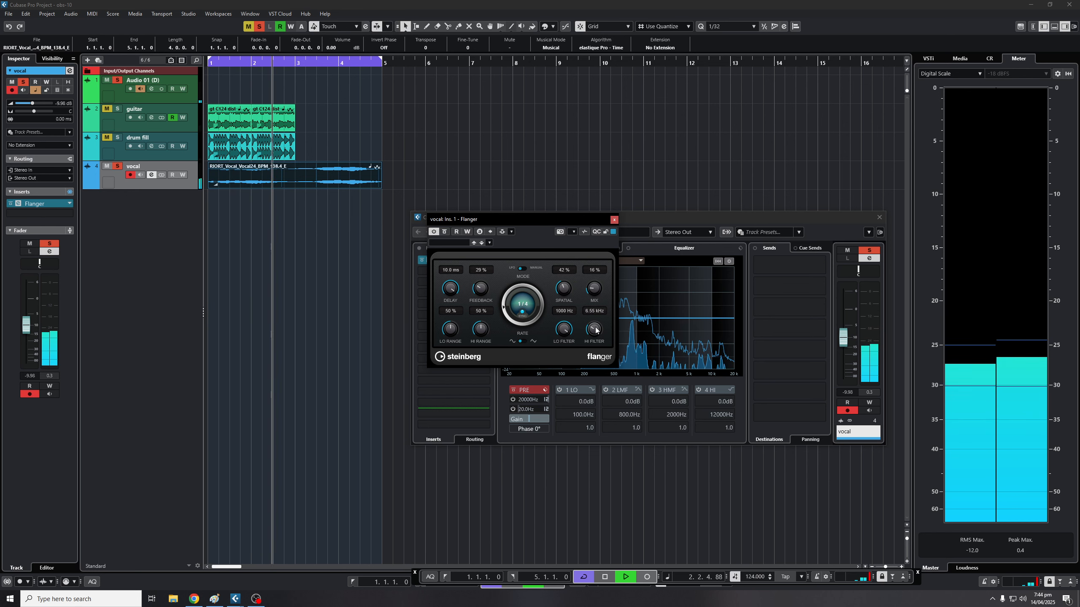
drag(595, 329, 599, 188)
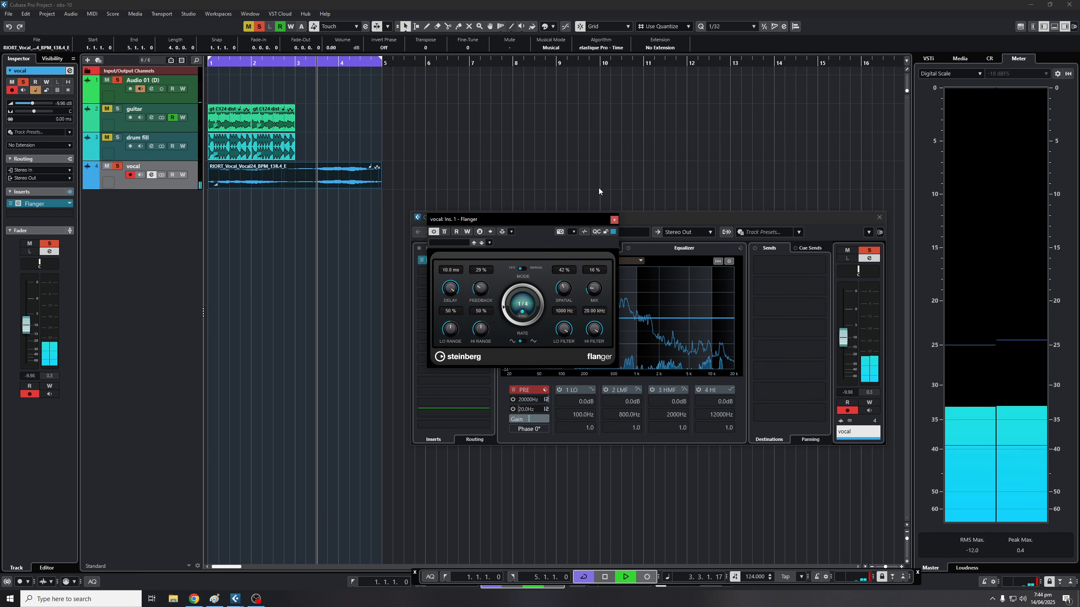
drag(599, 187, 596, 438)
drag(565, 331, 564, 410)
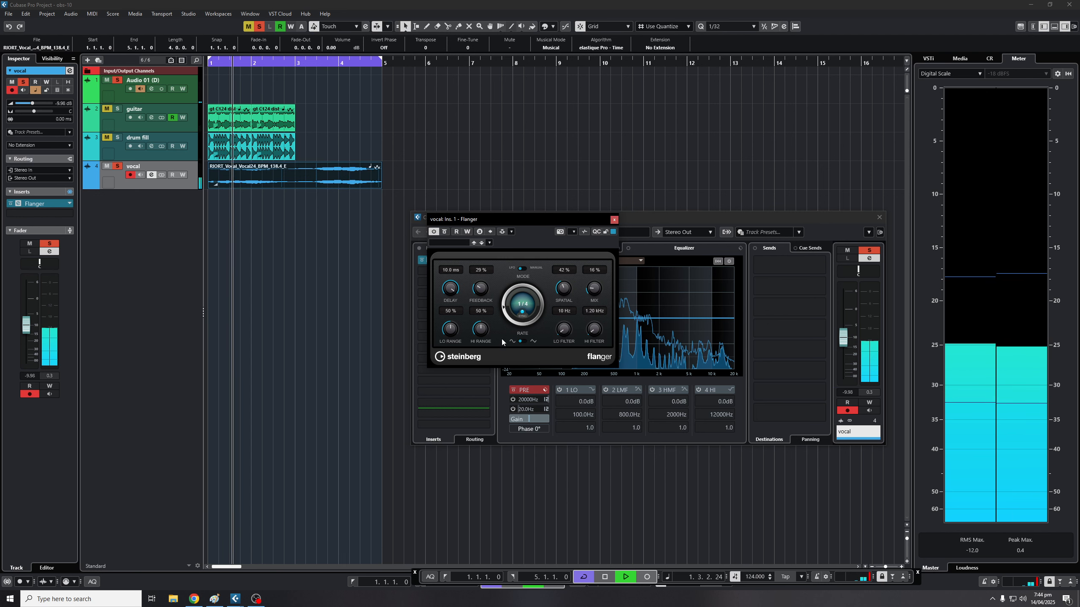
Set the flanger to 5.2 ms delay, 53% feedback, 46% mix and 20.00 kHz Hi Filter, with Lo Filter at minimum, and stop playback
drag(449, 290, 453, 329)
drag(481, 294, 484, 273)
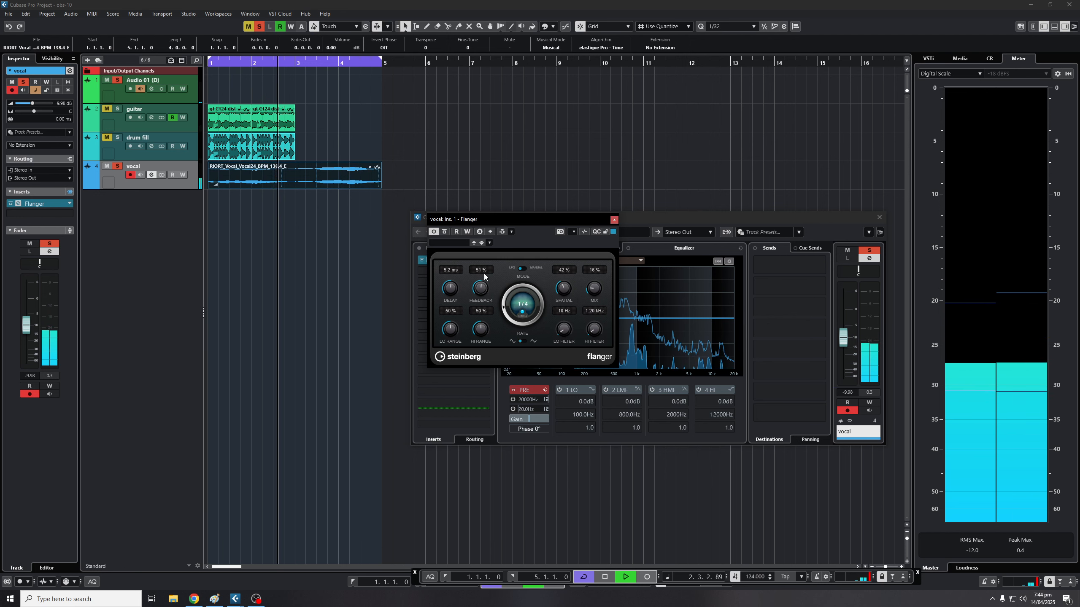
drag(594, 291, 596, 260)
drag(557, 338, 566, 244)
drag(597, 329, 604, 233)
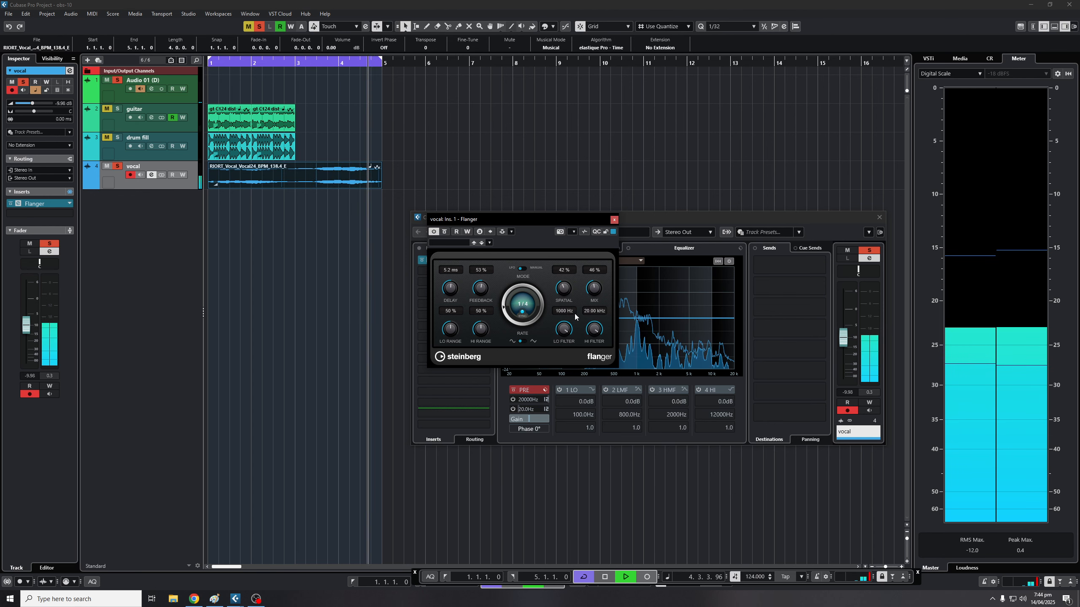
drag(563, 329, 565, 434)
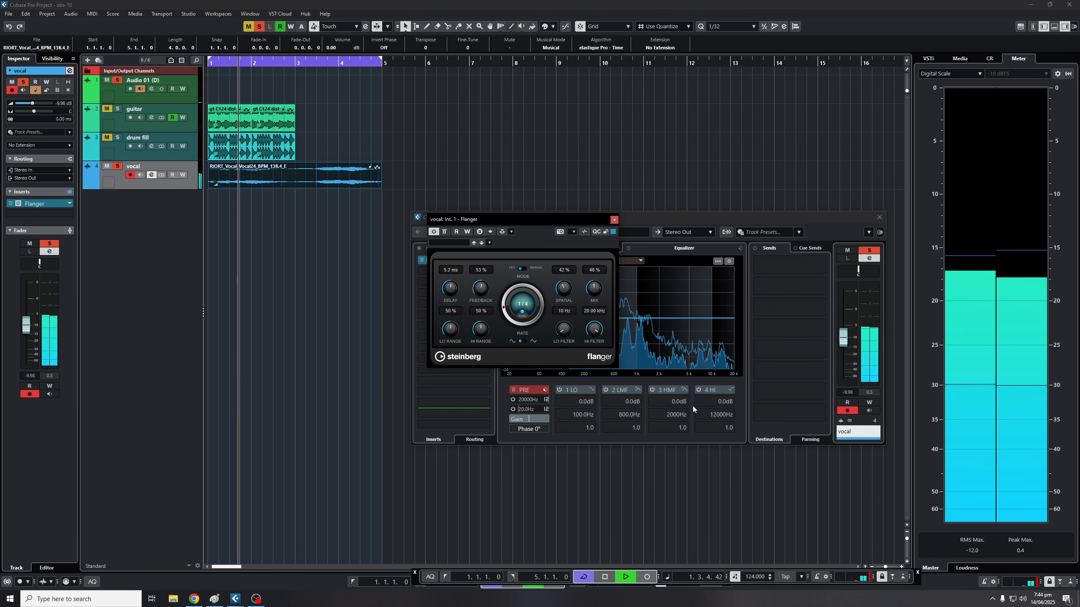
key(space)
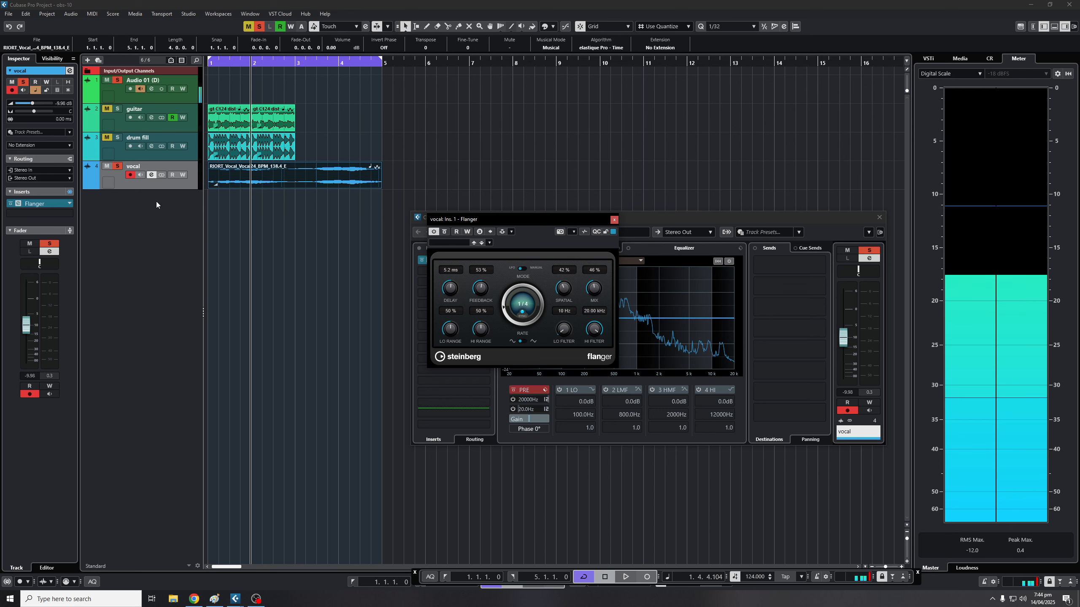
Record flanger Mix automation over the vocal from the start, rising from 0% to 100%, and disable automation writing
key(space)
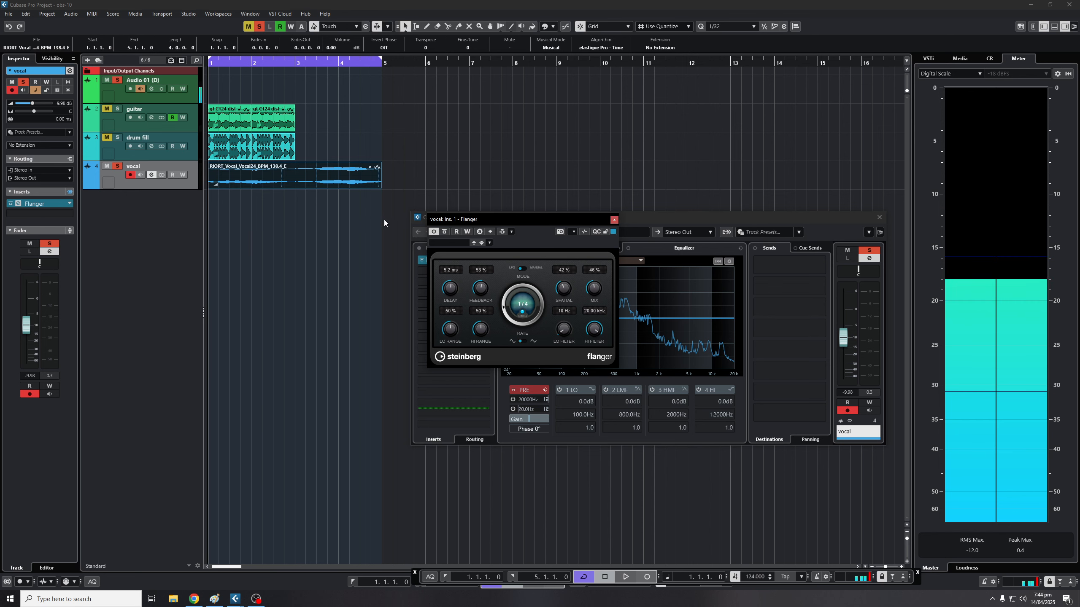
click(467, 233)
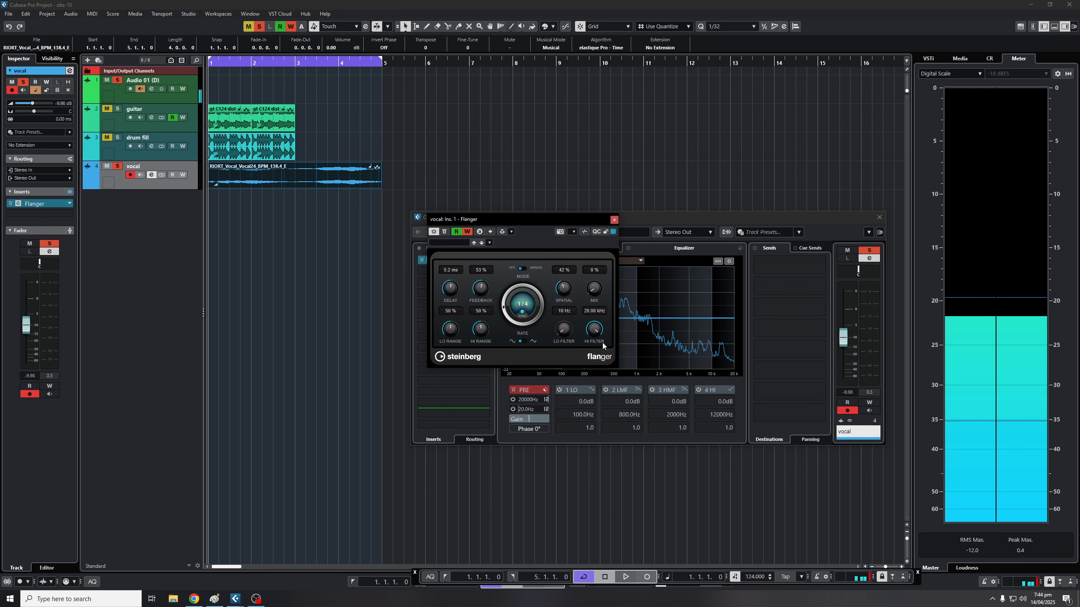
key(space)
drag(593, 294, 552, 187)
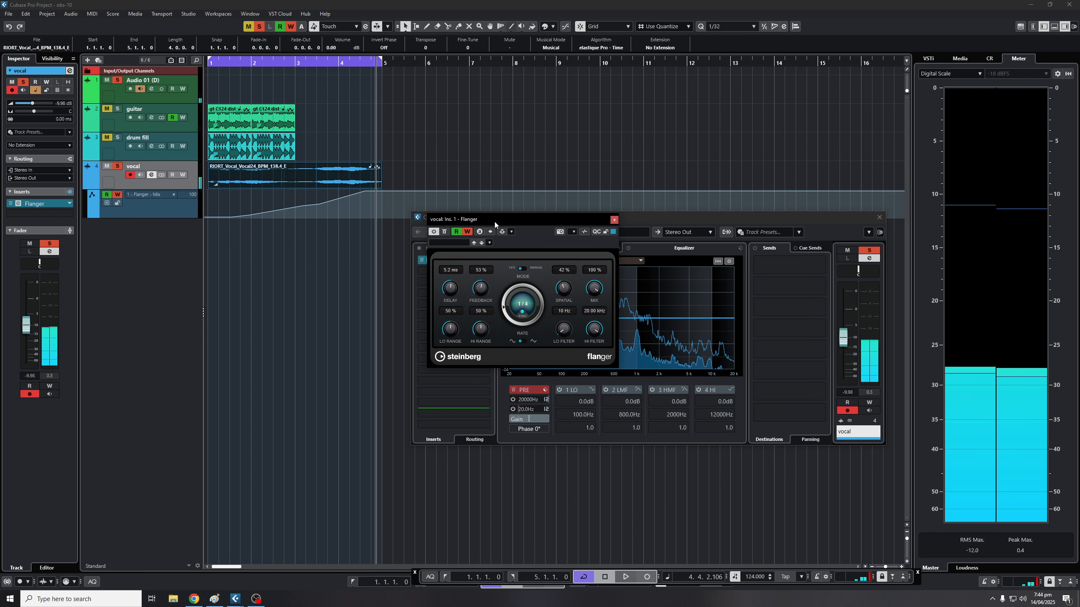
click(468, 232)
key(space)
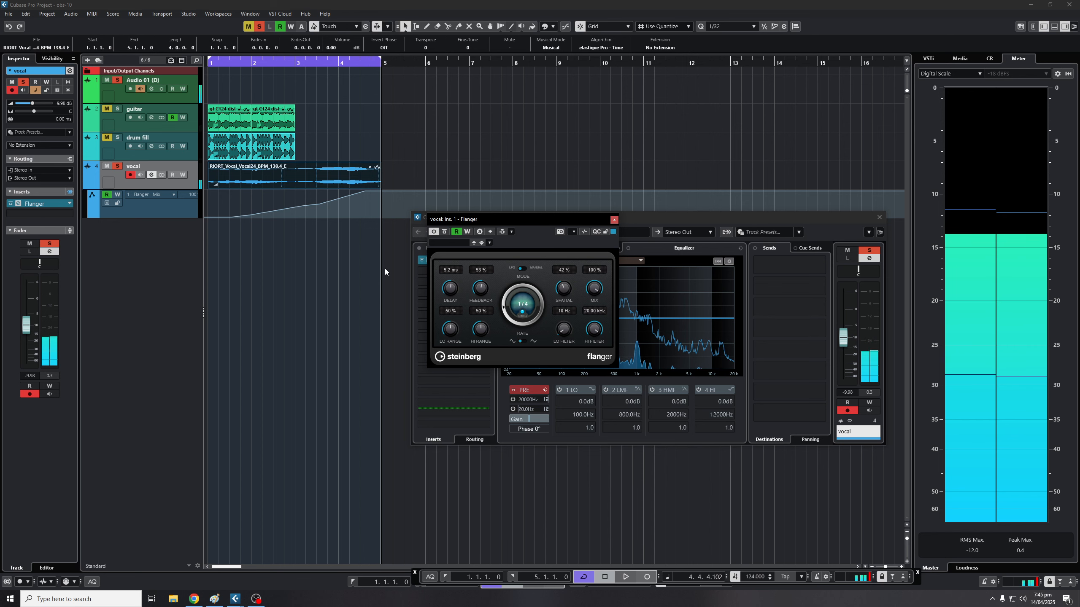
Close the vocal's Flanger, show the guitar track's channel settings and return the playhead to the project start
click(613, 219)
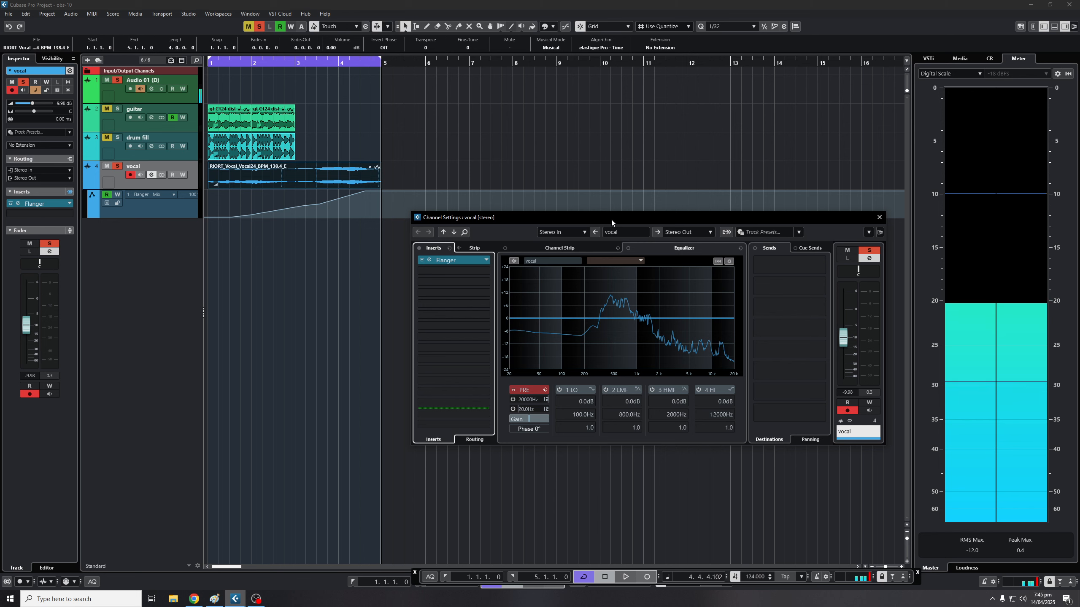
click(151, 117)
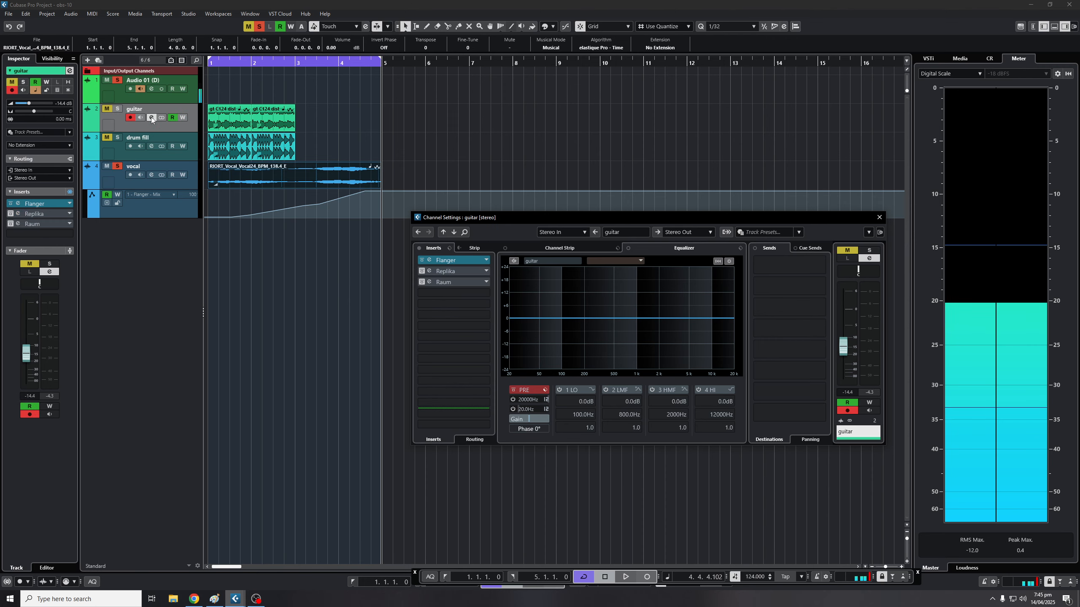
key(period)
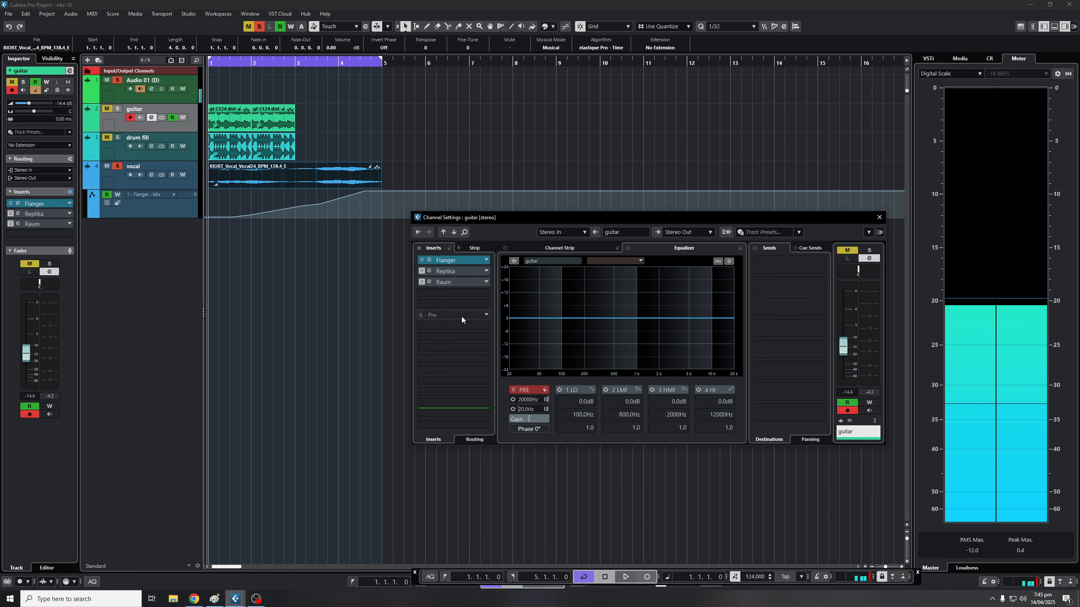
Solo the guitar track, fit the loop range to its clips and play it with its channel settings open
drag(353, 125, 193, 118)
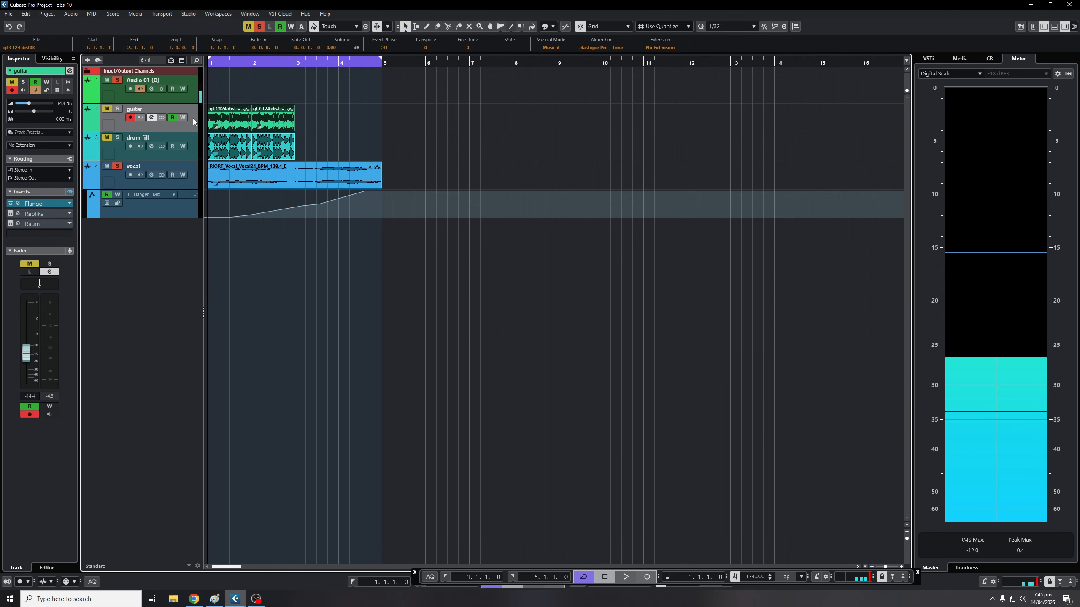
key(p)
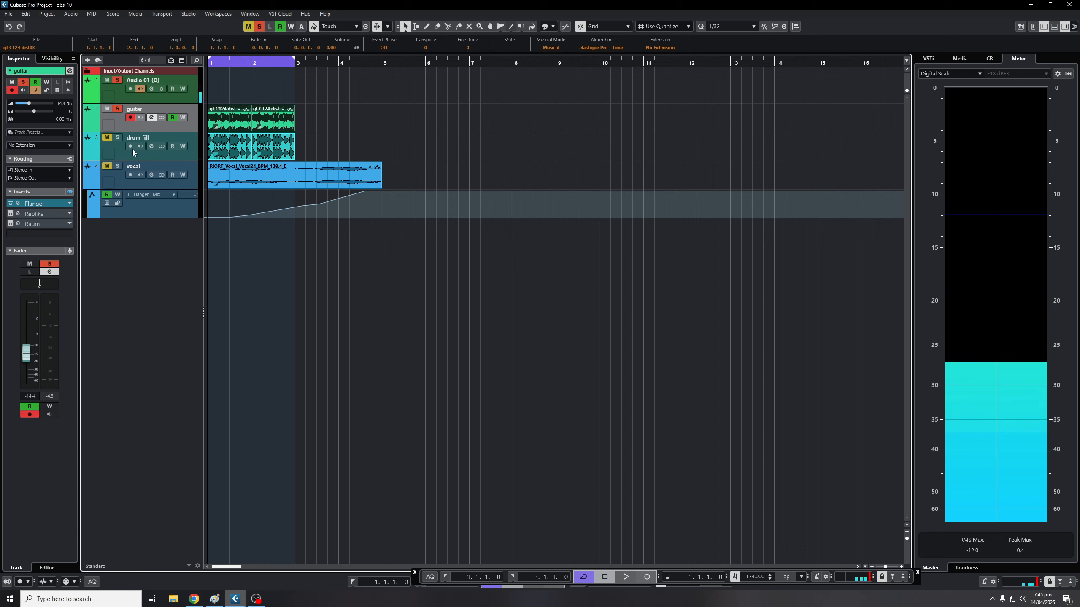
click(151, 117)
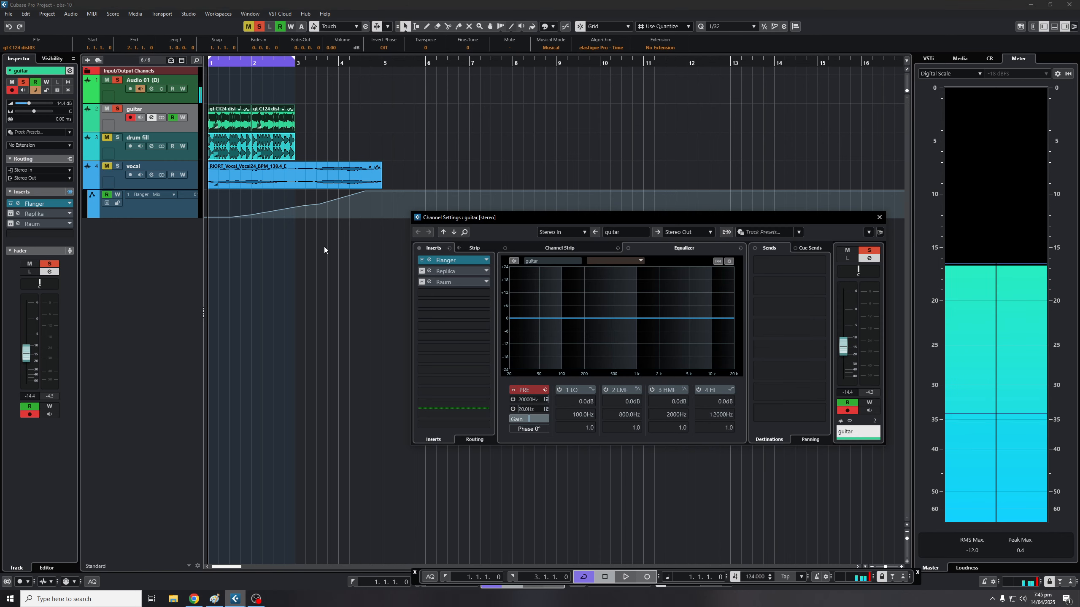
key(space)
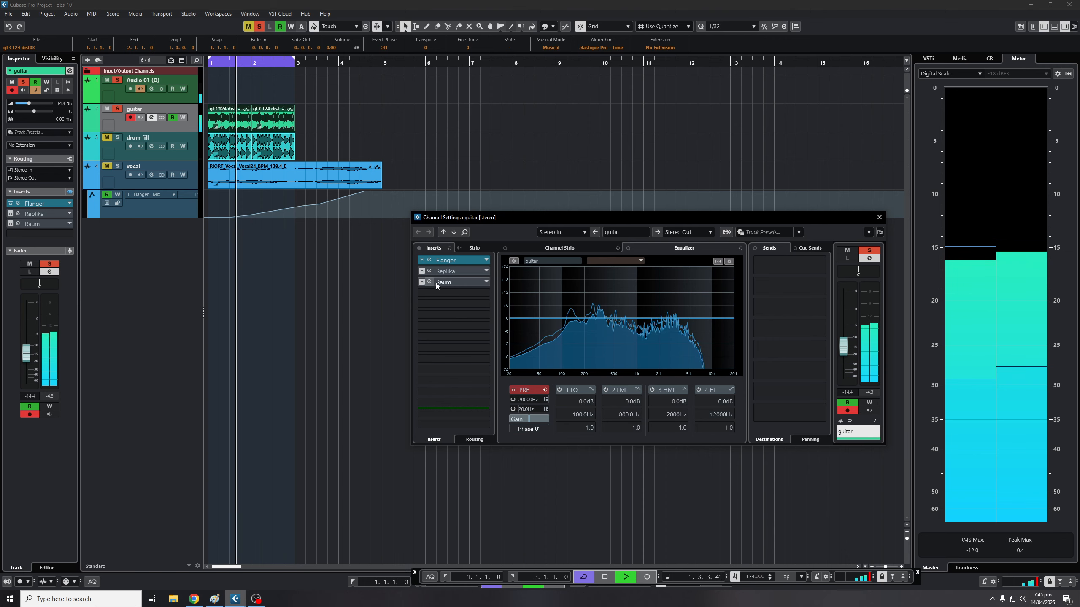
Raise the Feedback of the guitar track's Flanger and set its Mix to 81%
click(429, 260)
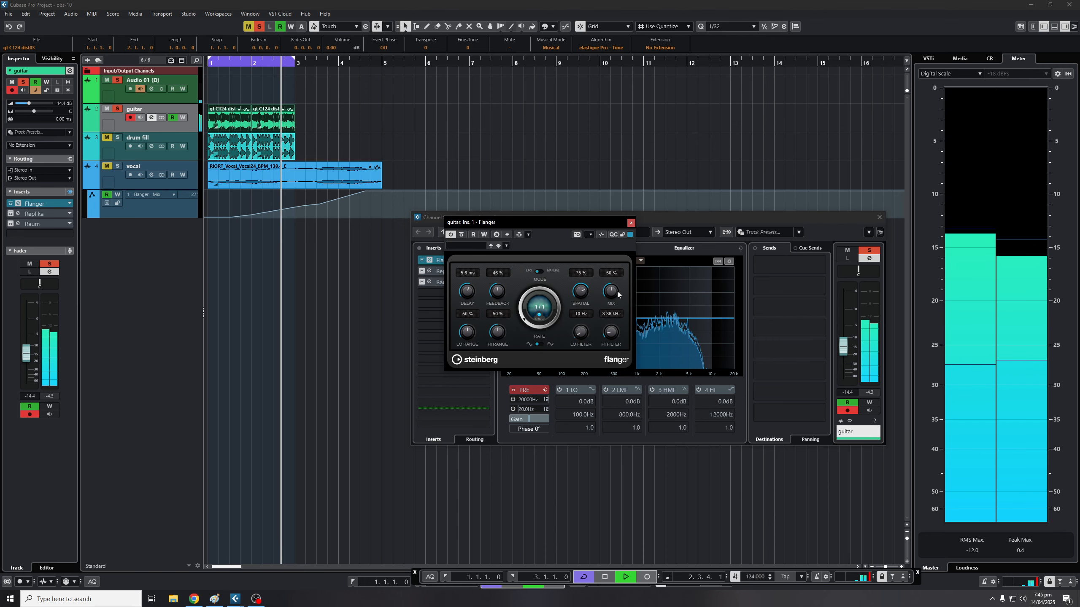
drag(496, 297, 495, 273)
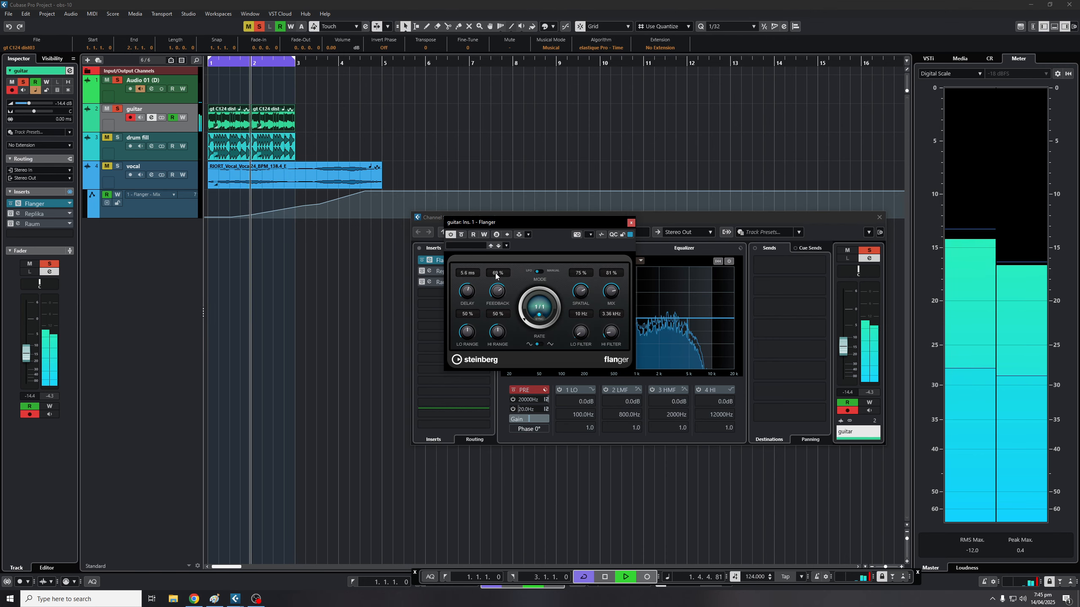
Audition the guitar's Replika delay with an 80% / 20% mix and adjusted Feedback, with the Flanger window closed, and bypass Replika again
click(422, 273)
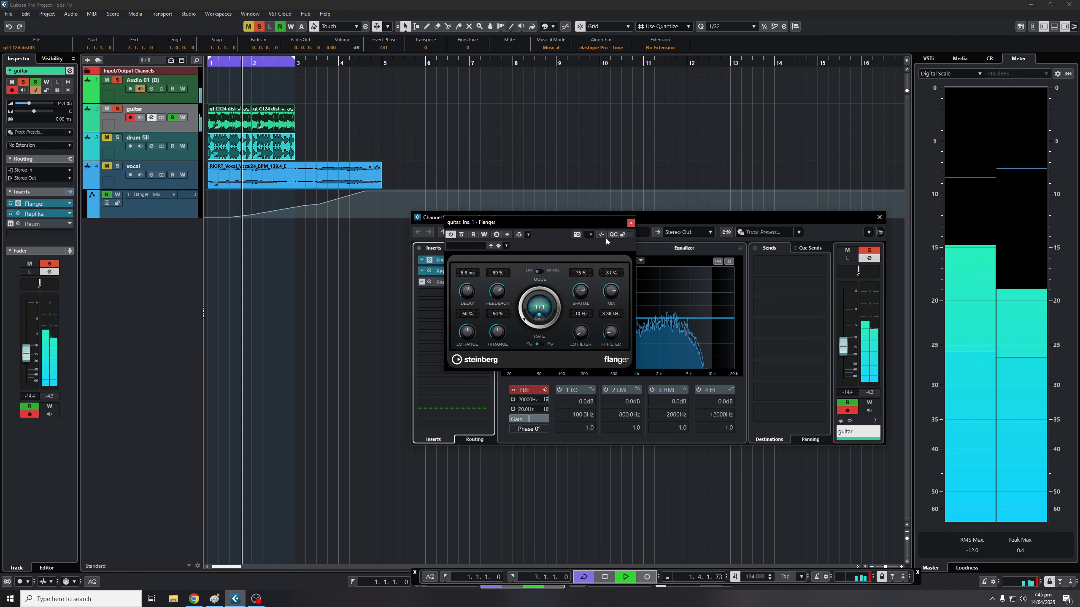
click(631, 223)
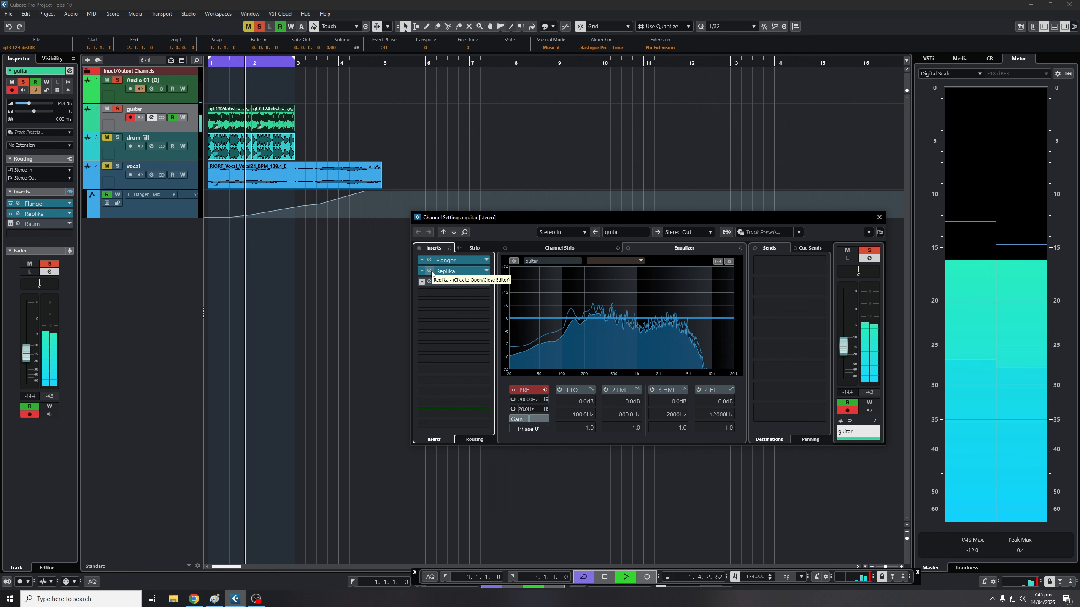
drag(727, 352, 727, 343)
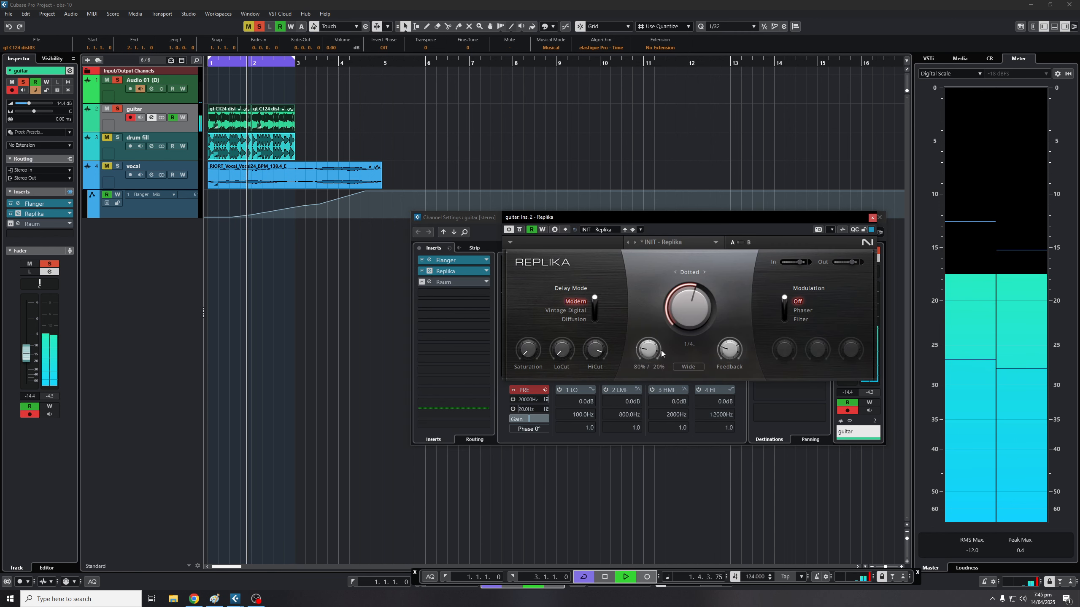
click(421, 271)
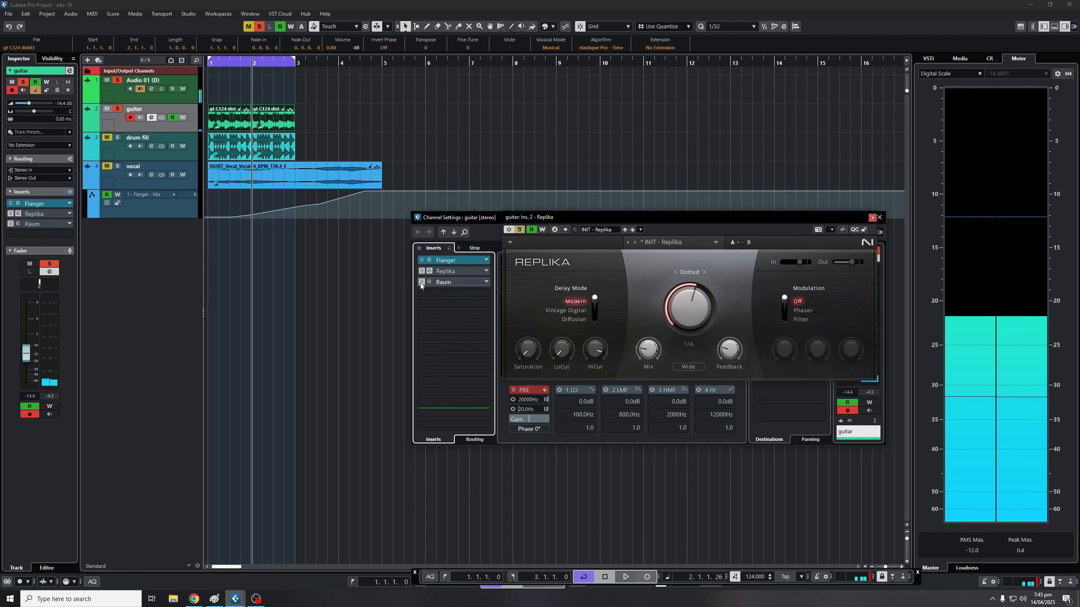
Activate the Raum reverb on the guitar, play from the project start and open Raum's editor
click(421, 283)
key(Home)
key(space)
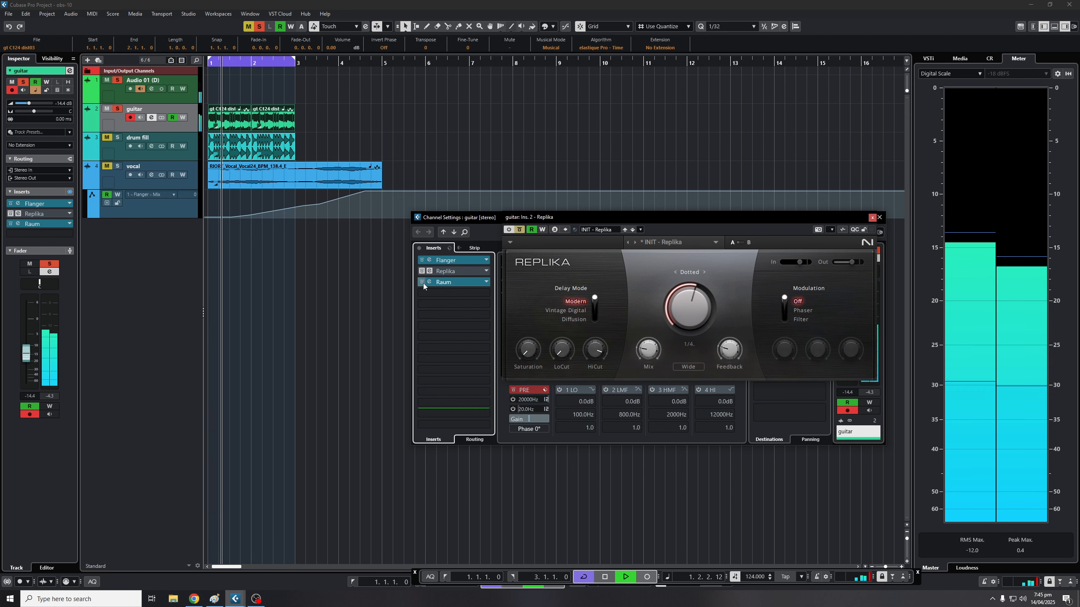
click(428, 282)
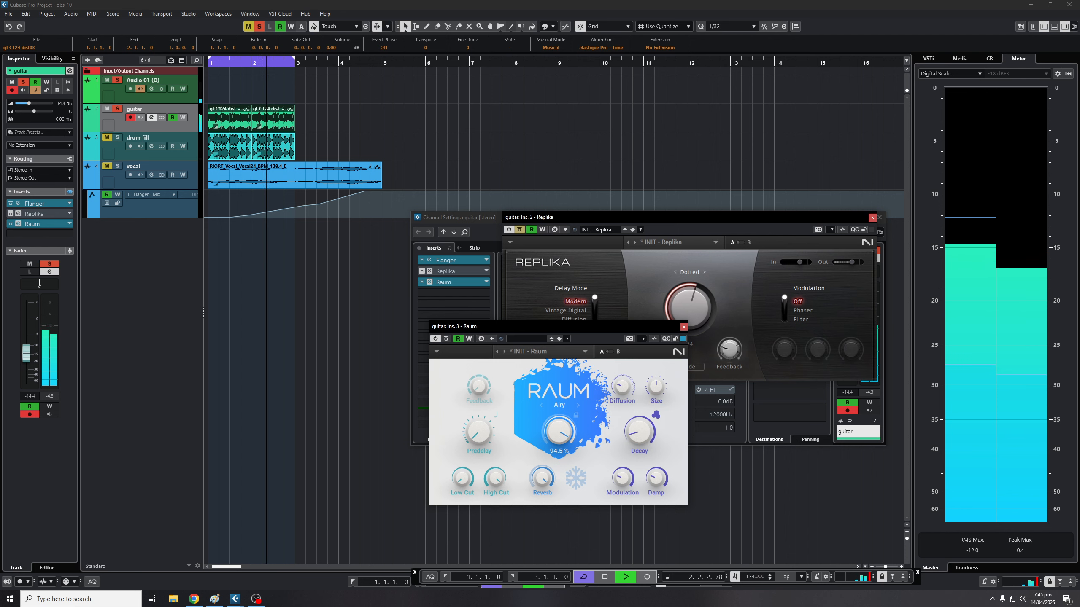
Set Raum's Size to 0.0% and Mix to 40.0%, raise its Decay slightly, and stop playback
drag(570, 435, 571, 454)
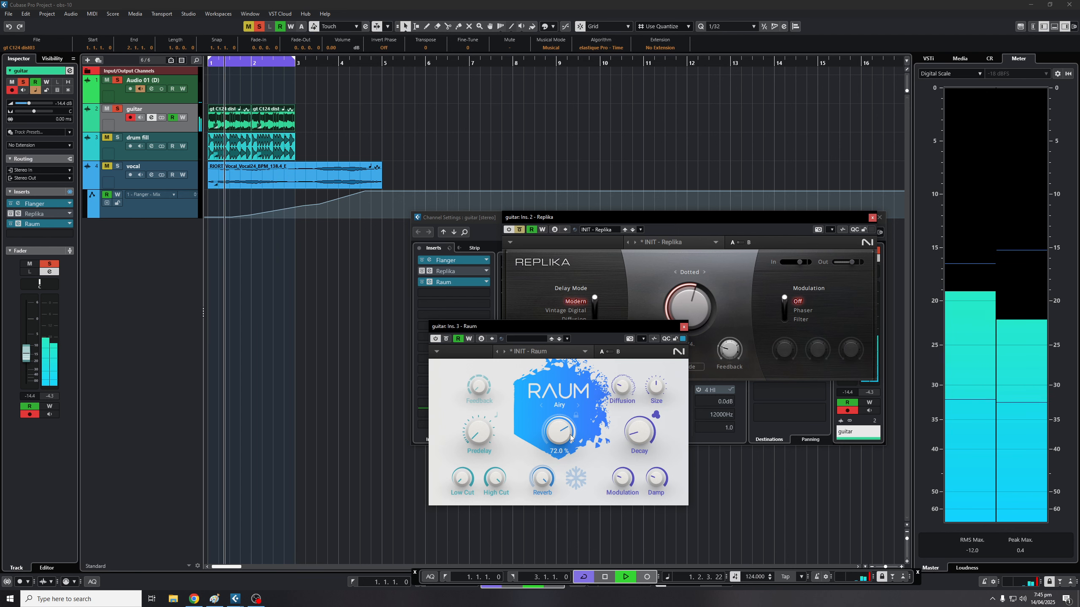
drag(640, 433, 639, 424)
drag(656, 387, 655, 400)
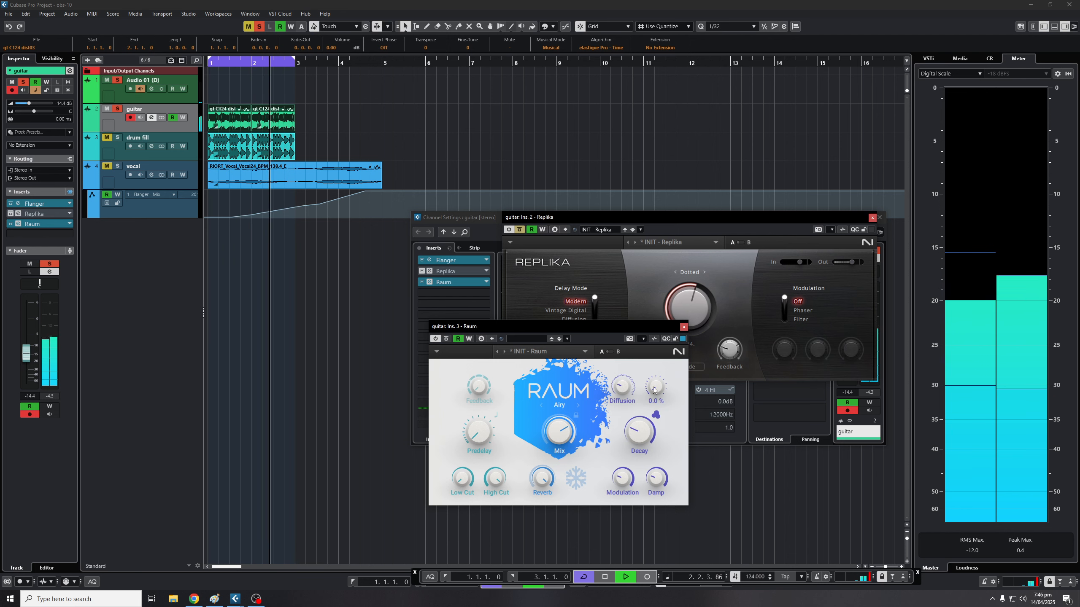
drag(563, 425, 563, 444)
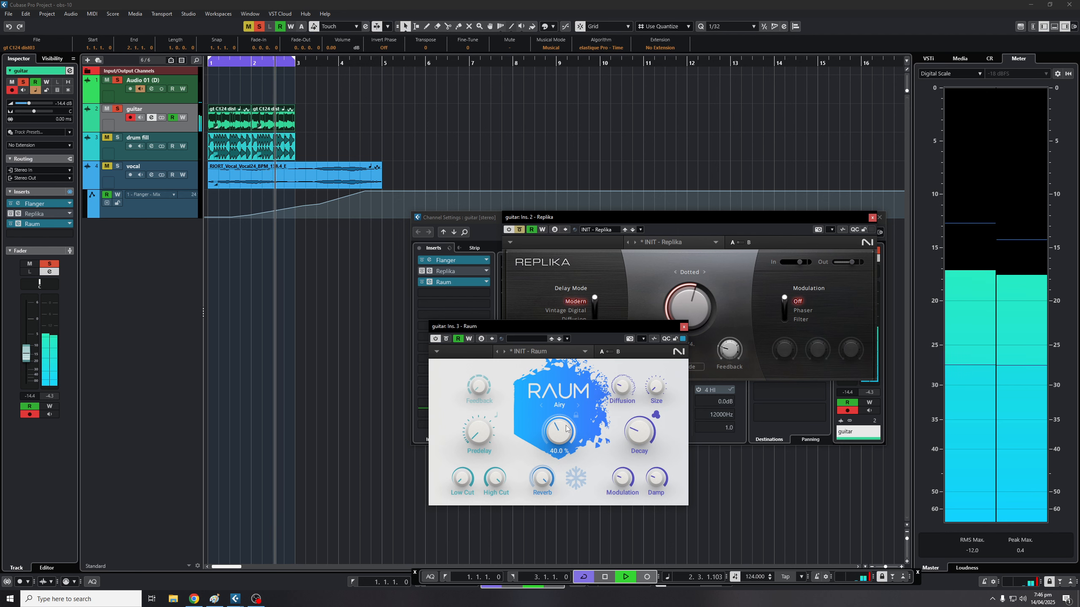
key(space)
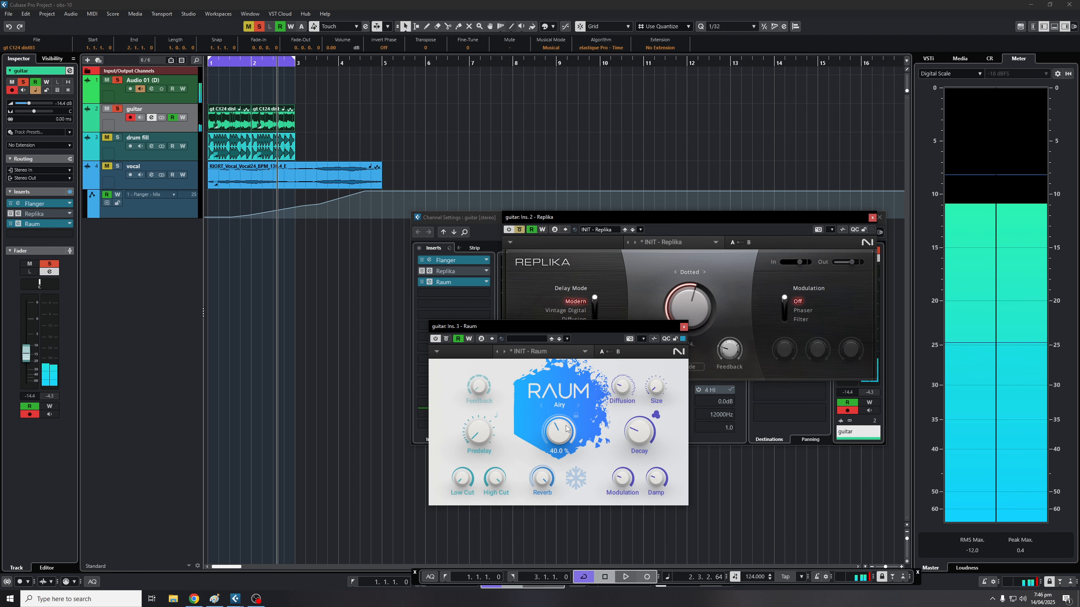